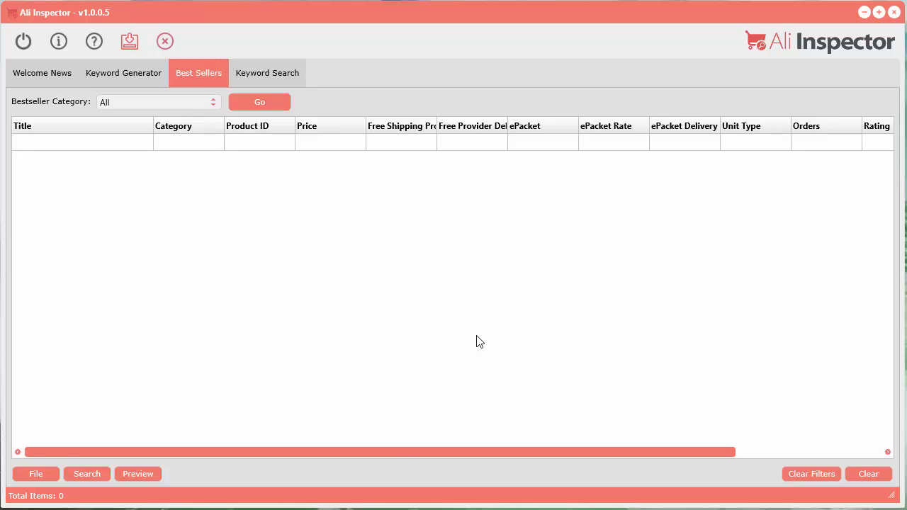
# - Show the Best Sellers list and dismiss the product table's action menu without downloading
pyautogui.click(259, 73)
pyautogui.click(217, 78)
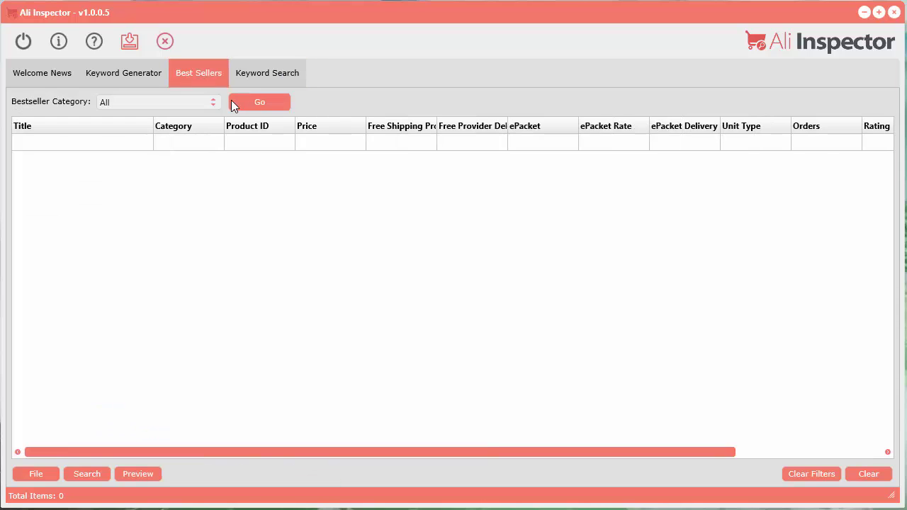
pyautogui.rightClick(409, 178)
pyautogui.moveTo(464, 183)
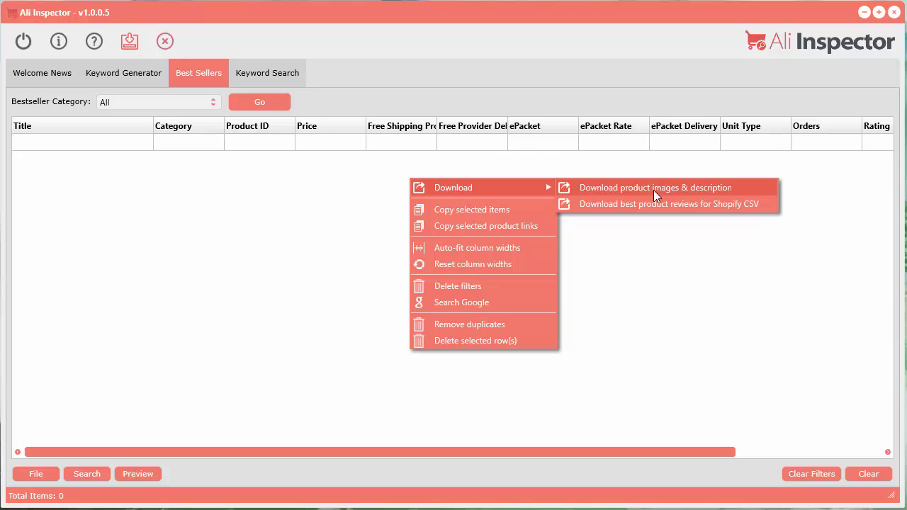
pyautogui.click(517, 146)
# - Load best sellers for All categories and select the bicycle light in row one
pyautogui.click(263, 102)
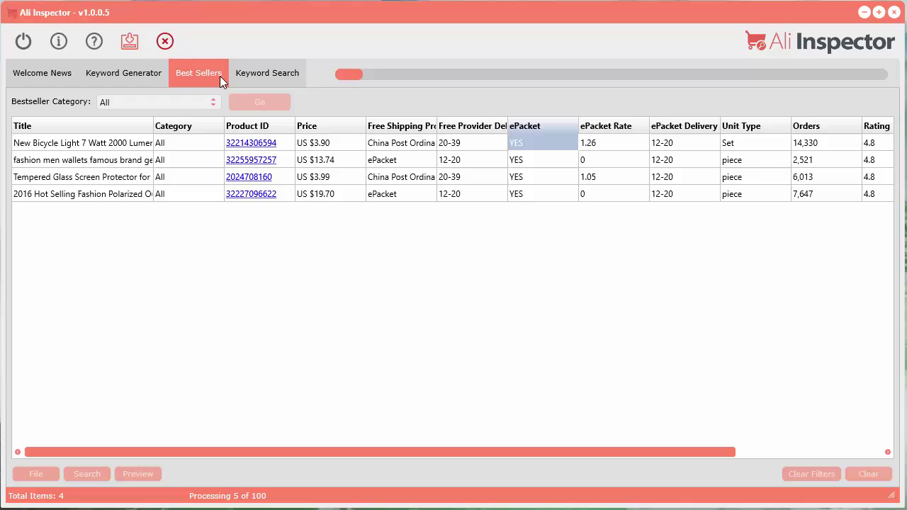
pyautogui.click(350, 142)
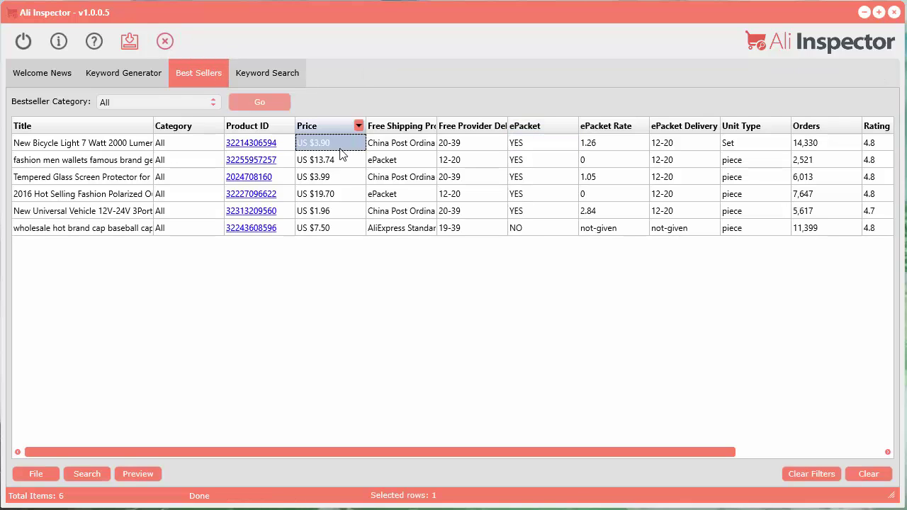
pyautogui.moveTo(567, 453); pyautogui.dragTo(724, 452)
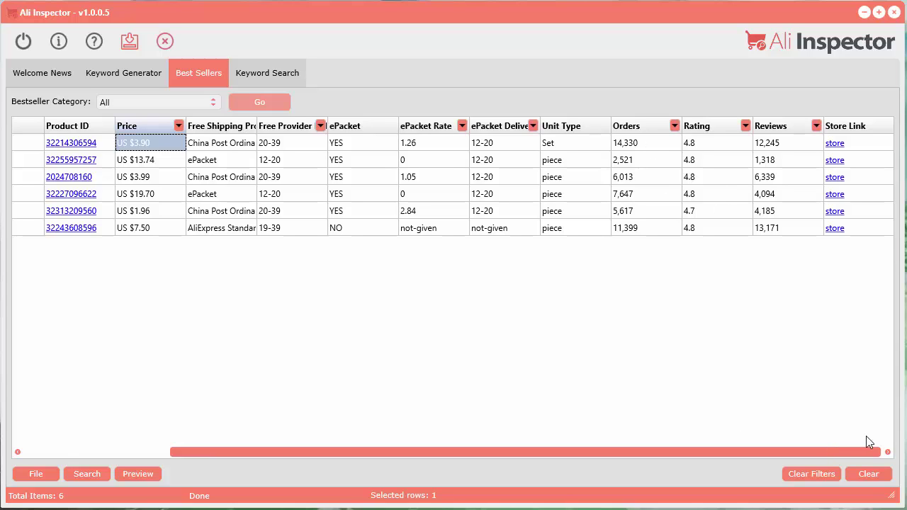
pyautogui.moveTo(830, 455); pyautogui.dragTo(668, 450)
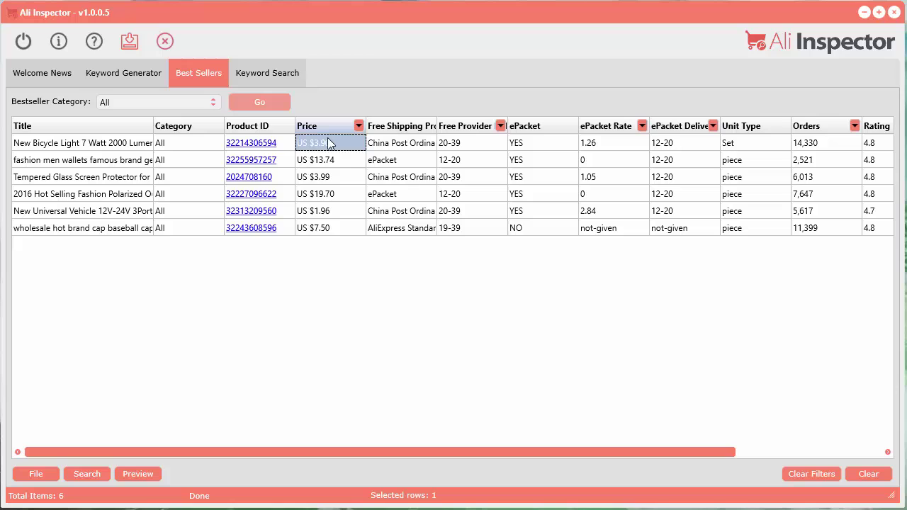
# - Run 'Download product images & description' on the bicycle light row, saving into the saved folder
pyautogui.rightClick(327, 143)
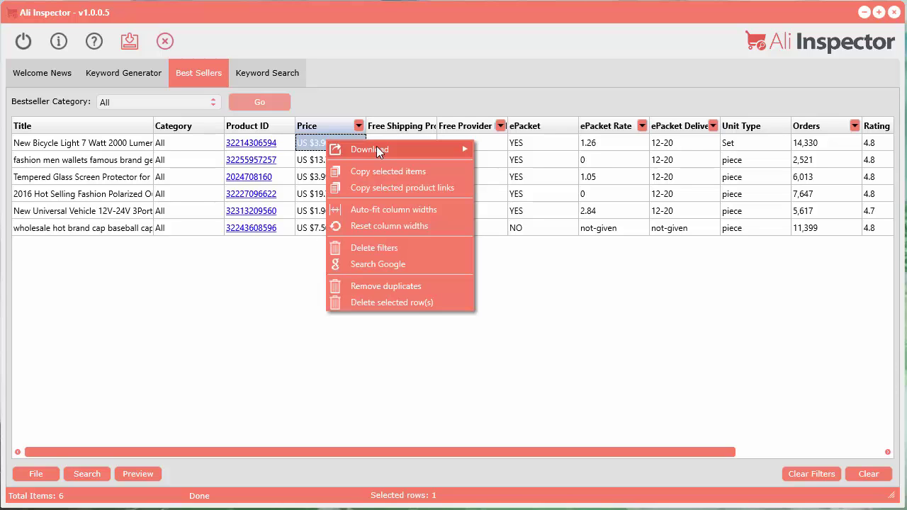
pyautogui.moveTo(389, 147)
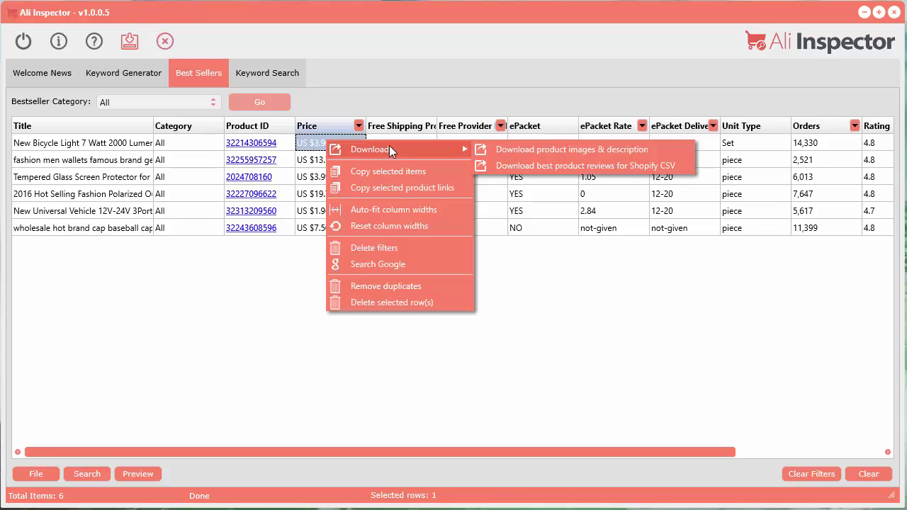
pyautogui.click(587, 151)
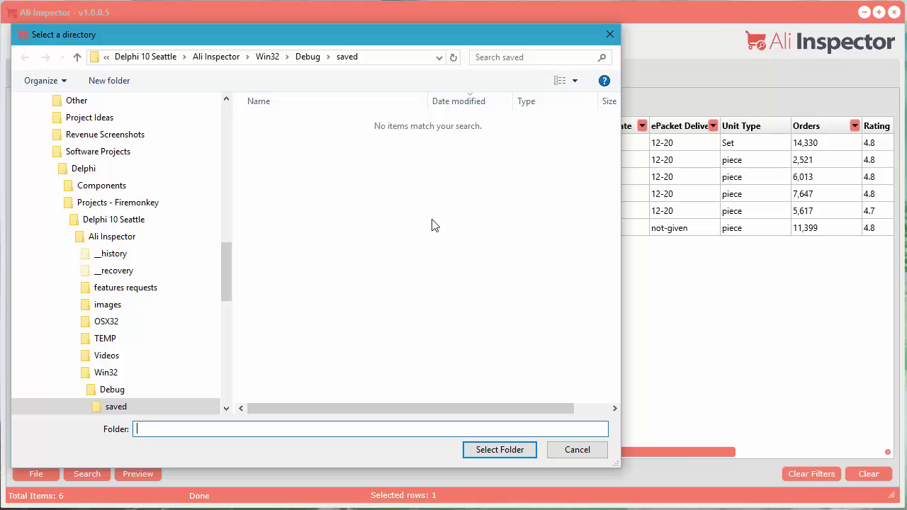
pyautogui.click(513, 448)
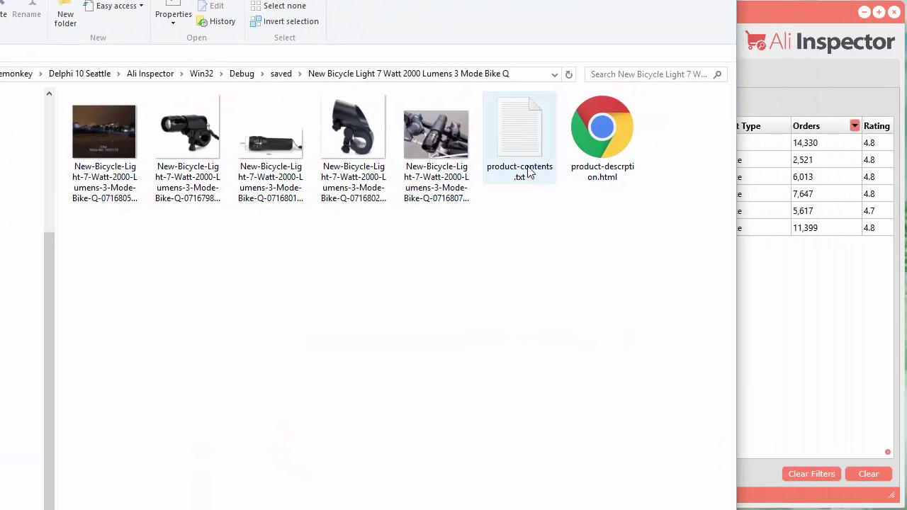
pyautogui.doubleClick(528, 159)
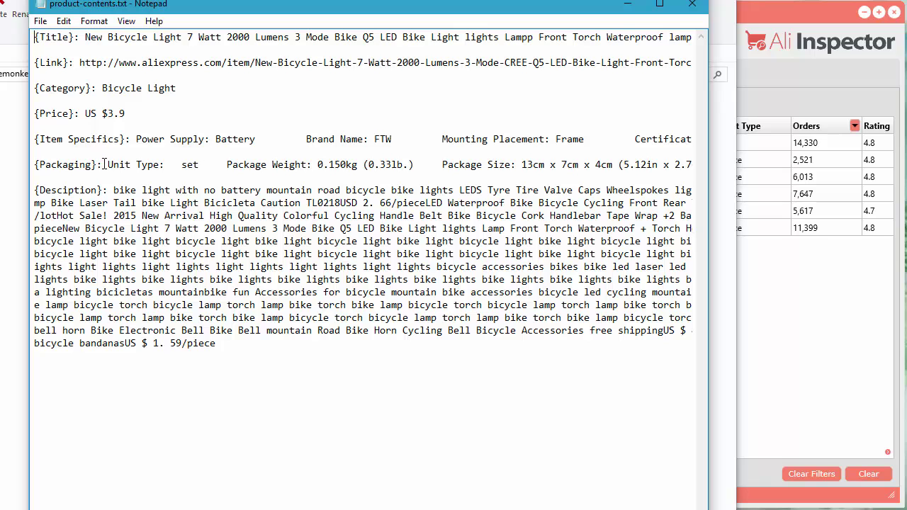
pyautogui.moveTo(104, 165); pyautogui.dragTo(14, 165)
pyautogui.moveTo(110, 189); pyautogui.dragTo(21, 190)
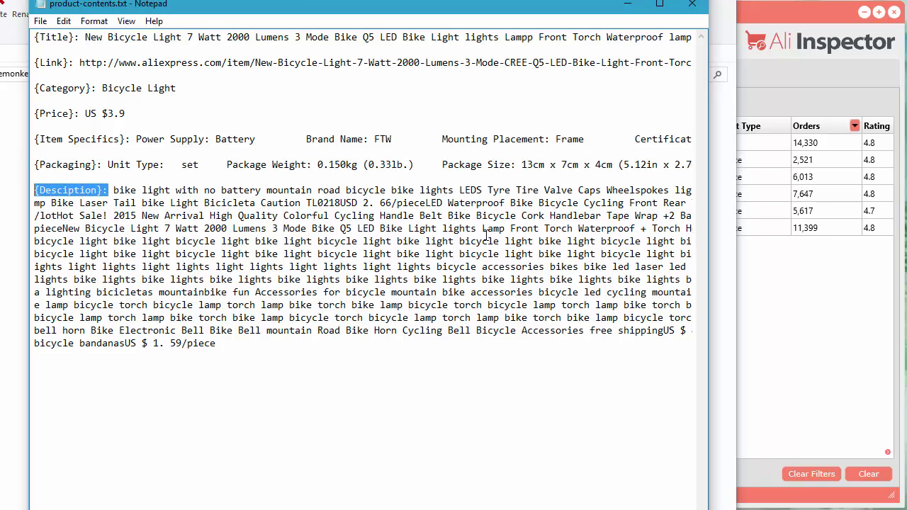
pyautogui.hscroll(5, 361, 262)
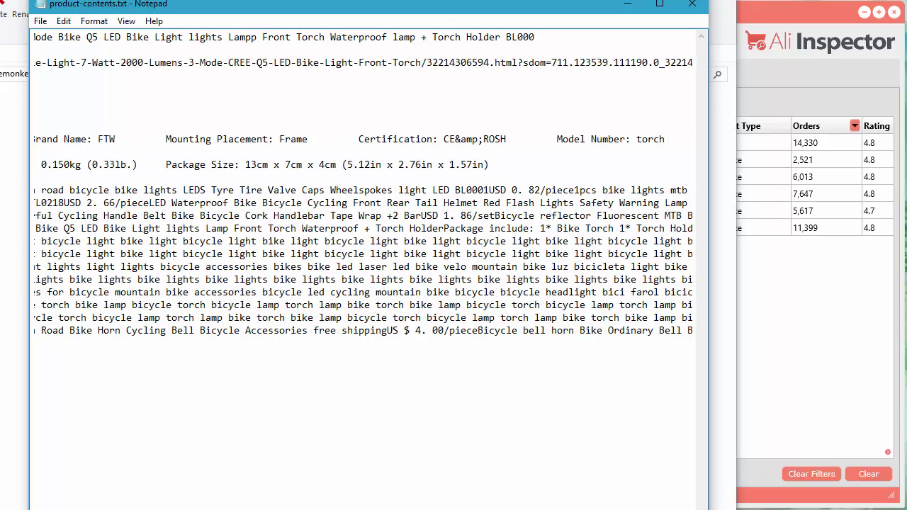
pyautogui.hscroll(-5, 228, 382)
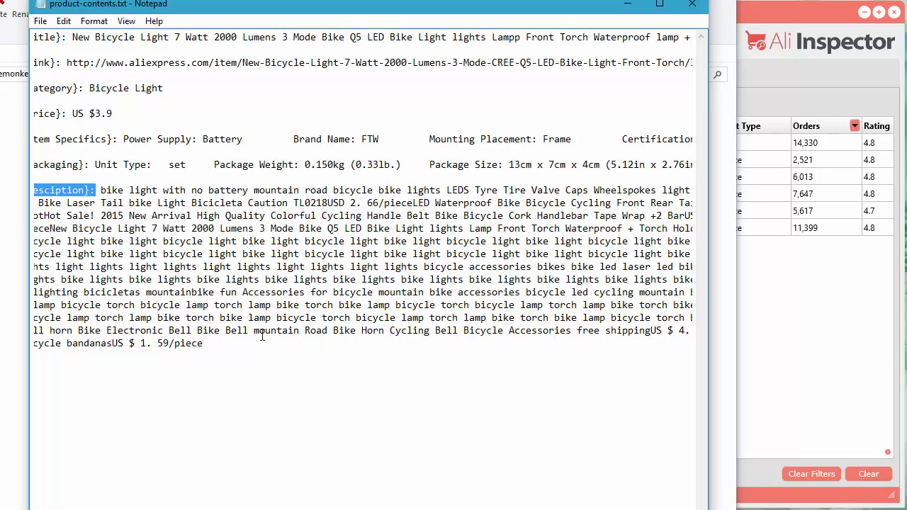
pyautogui.hscroll(-1, 363, 190)
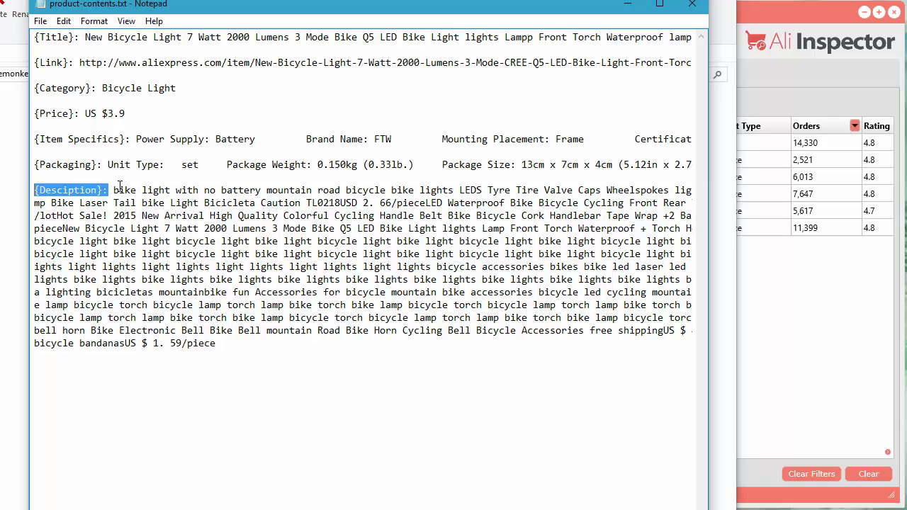
pyautogui.click(238, 347)
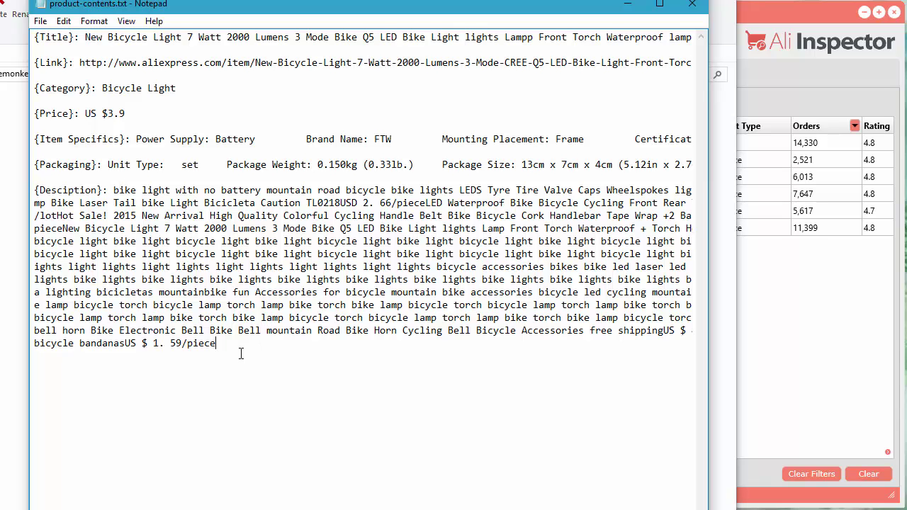
pyautogui.moveTo(237, 347)
pyautogui.mouseDown()
pyautogui.moveTo(164, 234)
pyautogui.moveTo(107, 190)
pyautogui.moveTo(119, 190)
pyautogui.mouseUp()
pyautogui.click(165, 228)
# - Close the contents text and folder windows, then browse the bicycle light's US $3.43 AliExpress listing
pyautogui.click(692, 5)
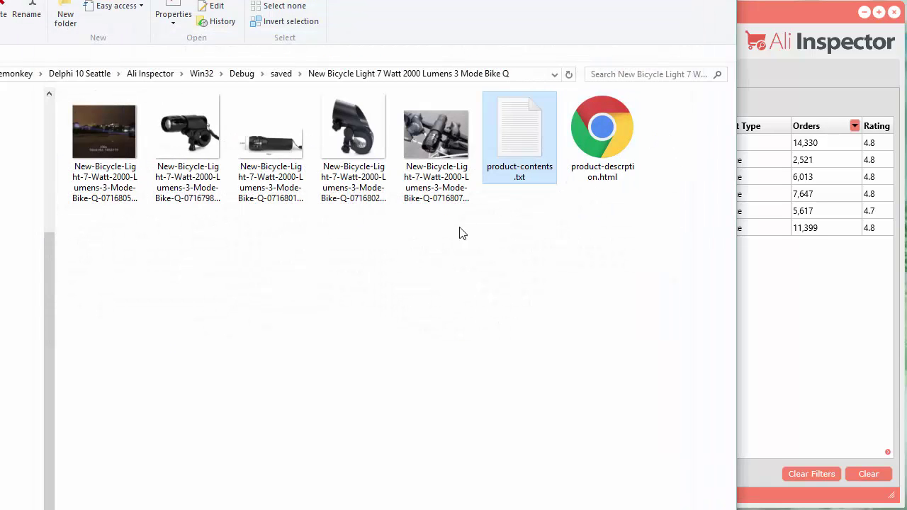
pyautogui.click(679, 3)
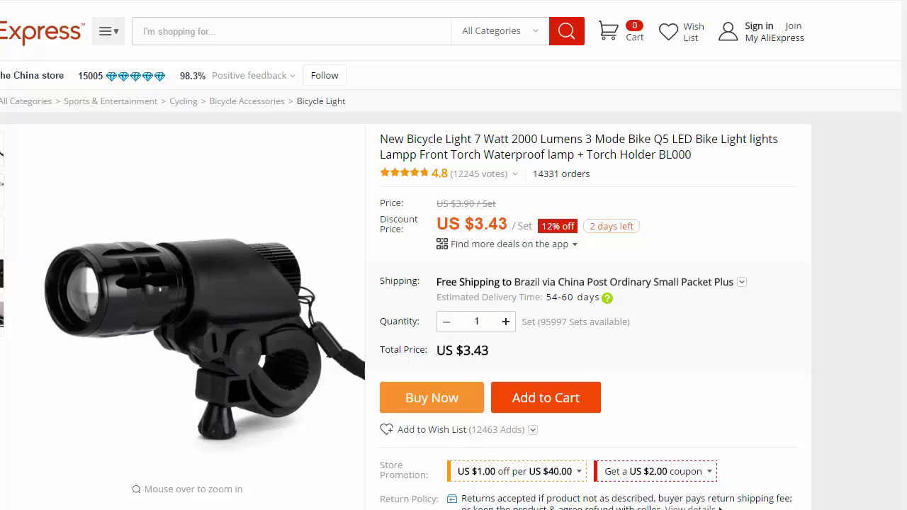
pyautogui.scroll(-15, 556, 78)
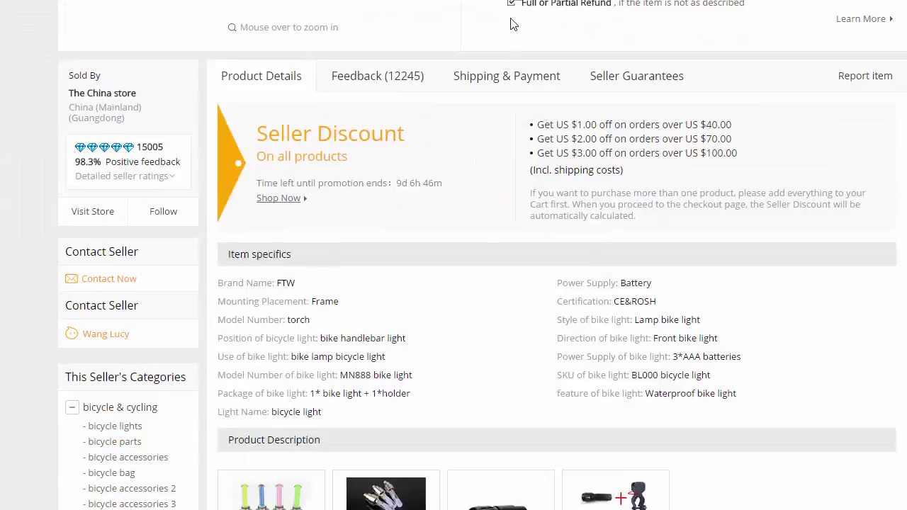
pyautogui.scroll(-5, 500, 245)
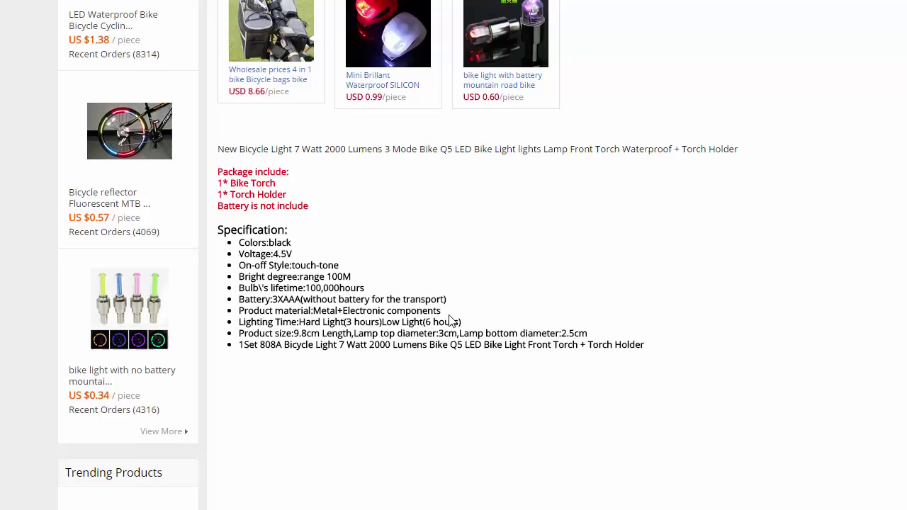
pyautogui.scroll(10, 451, 320)
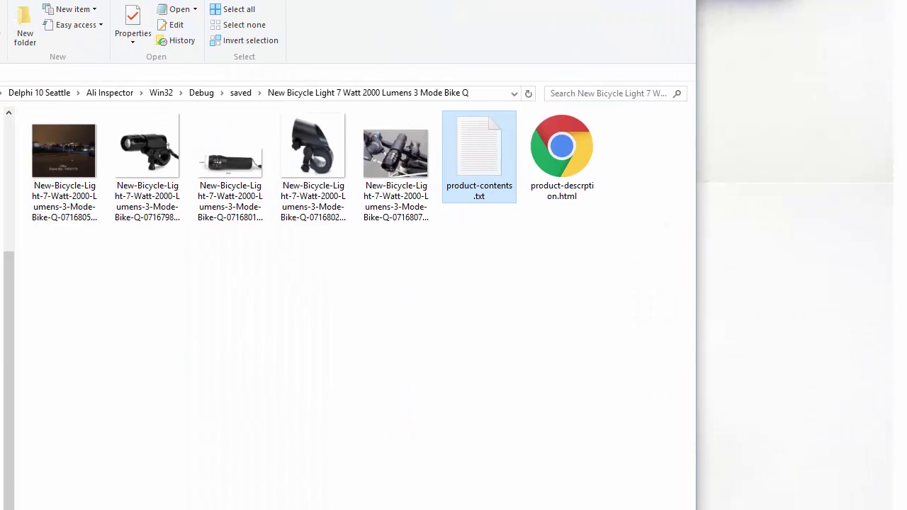
# - Load the downloaded product-descrption.html into Notepad and scroll through its raw HTML
pyautogui.doubleClick(575, 157)
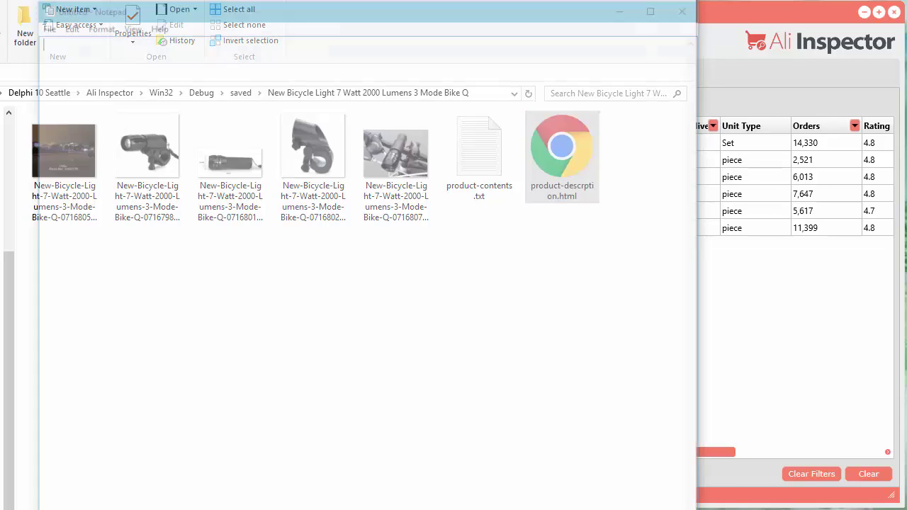
pyautogui.moveTo(443, 9)
pyautogui.mouseDown()
pyautogui.moveTo(479, 106)
pyautogui.moveTo(847, 162)
pyautogui.mouseUp()
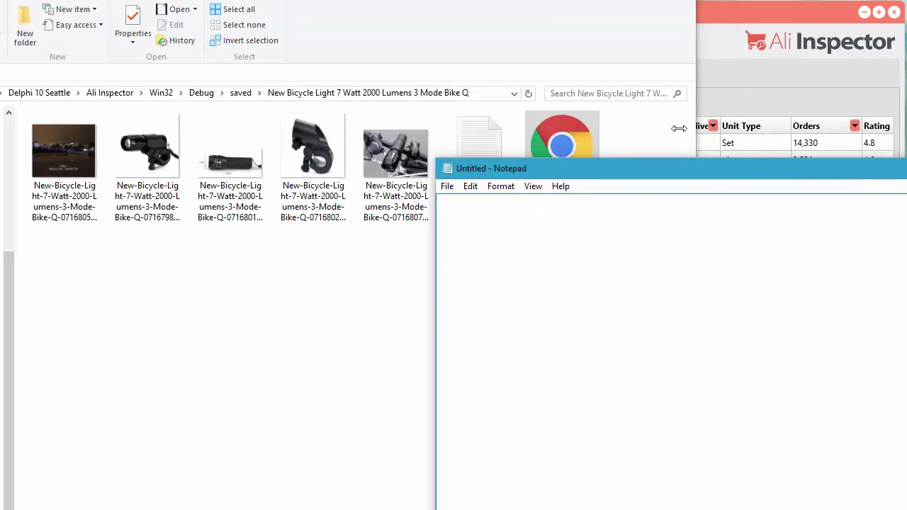
pyautogui.moveTo(585, 130)
pyautogui.mouseDown()
pyautogui.moveTo(577, 170)
pyautogui.moveTo(314, 78)
pyautogui.mouseUp()
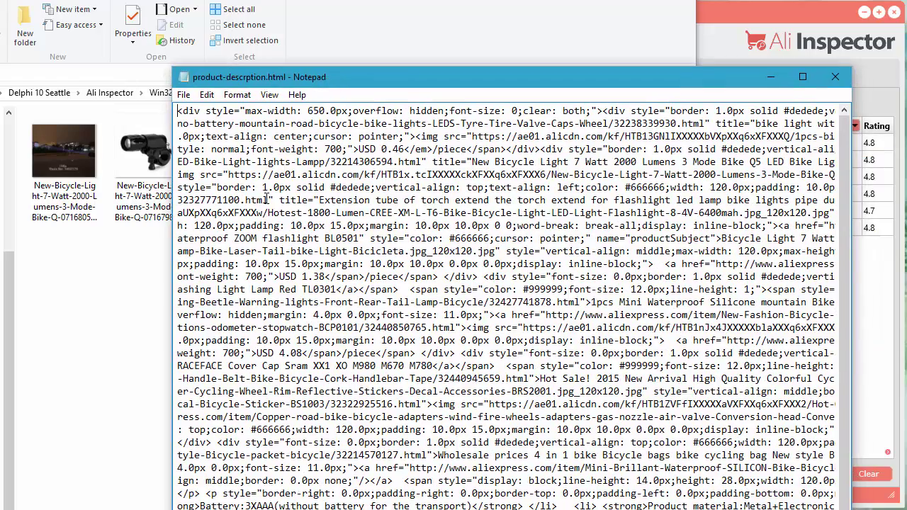
pyautogui.scroll(-3, 262, 456)
pyautogui.scroll(1, 262, 456)
pyautogui.scroll(2, 265, 461)
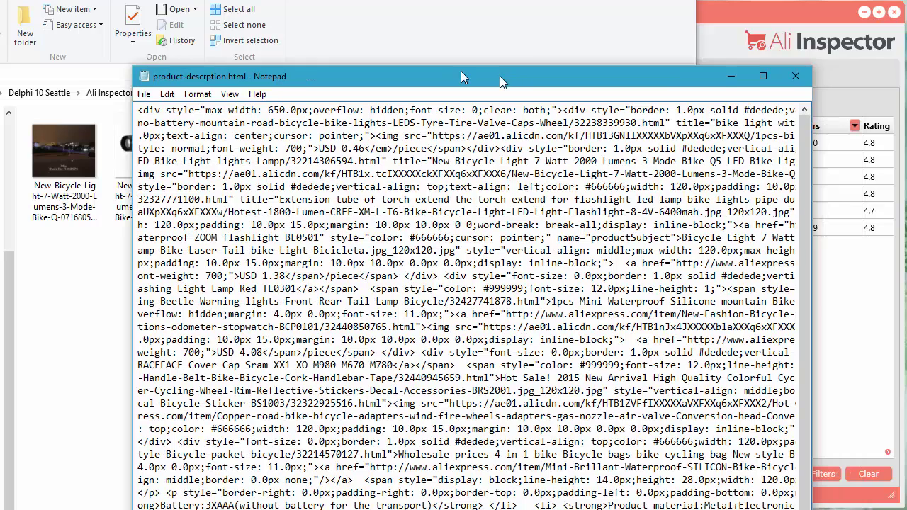
# - Move the description window aside, close it and bring back the Best Sellers table
pyautogui.moveTo(500, 76); pyautogui.dragTo(372, 17)
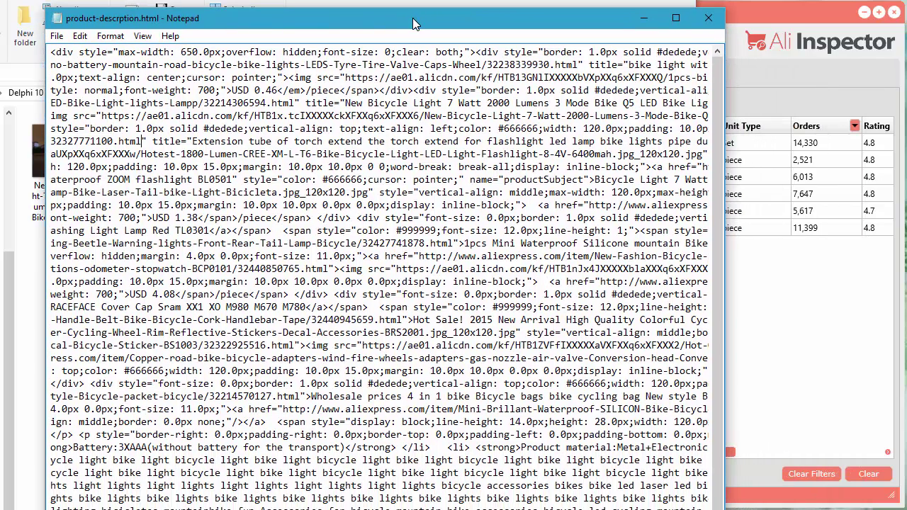
pyautogui.click(707, 19)
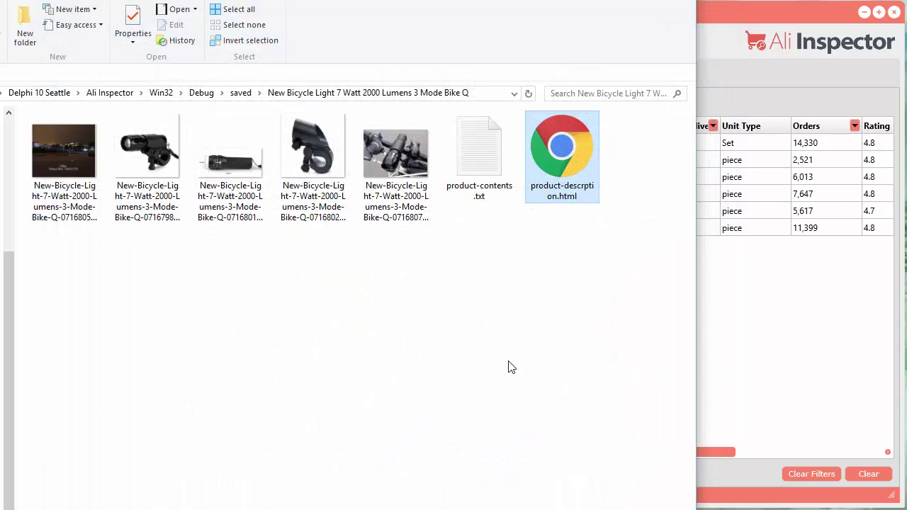
pyautogui.moveTo(480, 0); pyautogui.dragTo(478, 0)
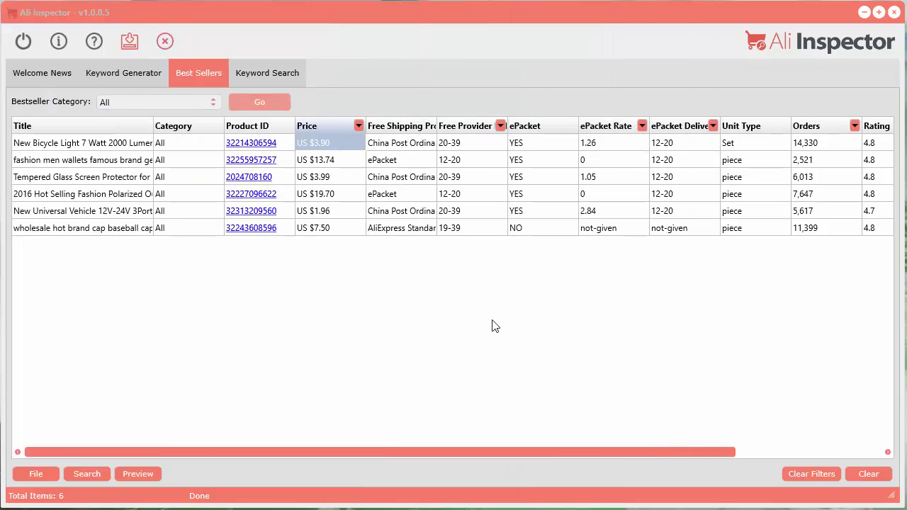
# - In the Download Assets form, choose 'Download product images & description', focus the URL field, then switch to the browser
pyautogui.click(274, 14)
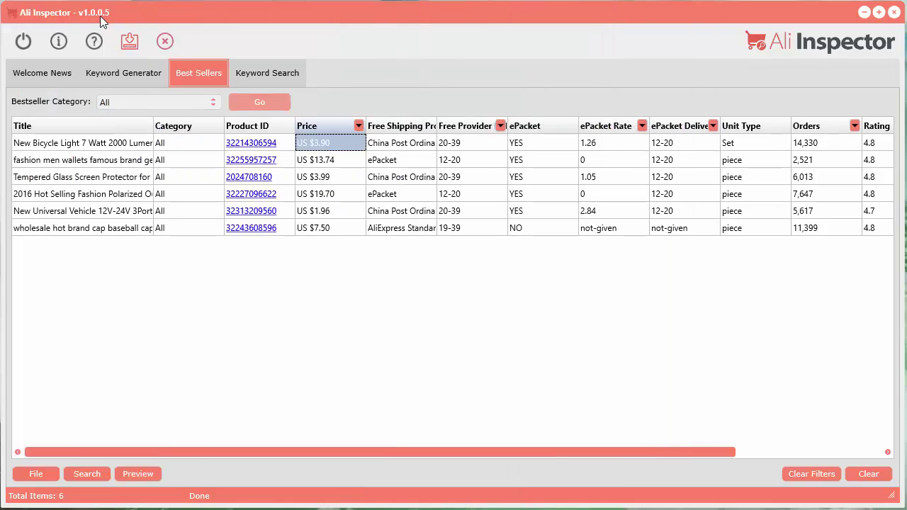
pyautogui.click(134, 44)
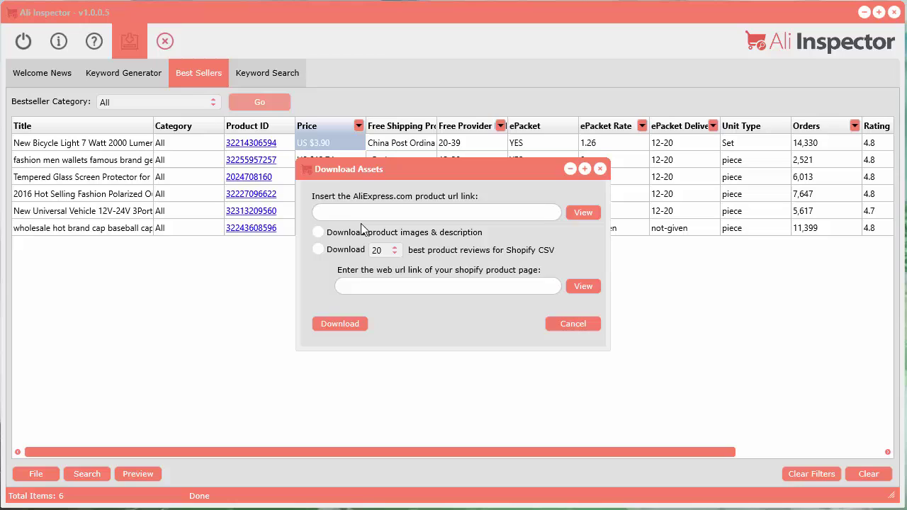
pyautogui.click(319, 232)
pyautogui.click(338, 214)
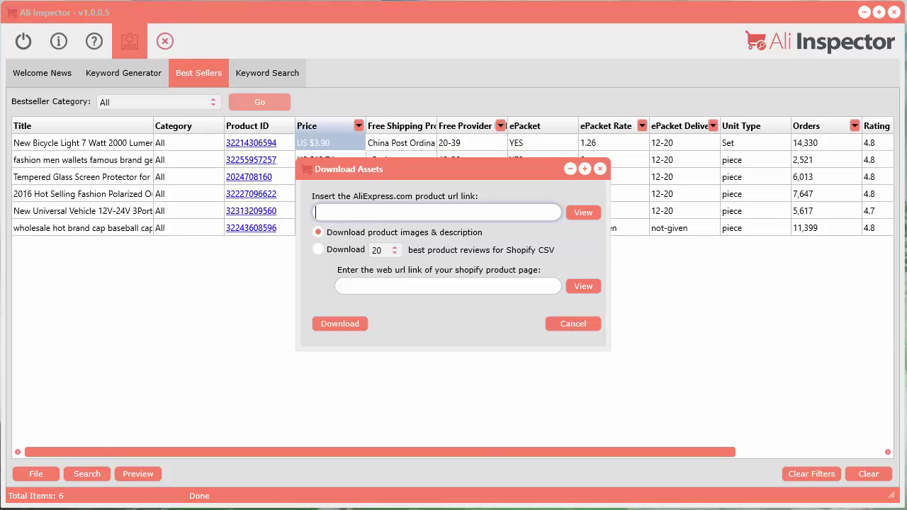
pyautogui.hotkey('alt', 'Tab')
# - Search AliExpress again for 'baby toy' from the recent searches
pyautogui.click(373, 215)
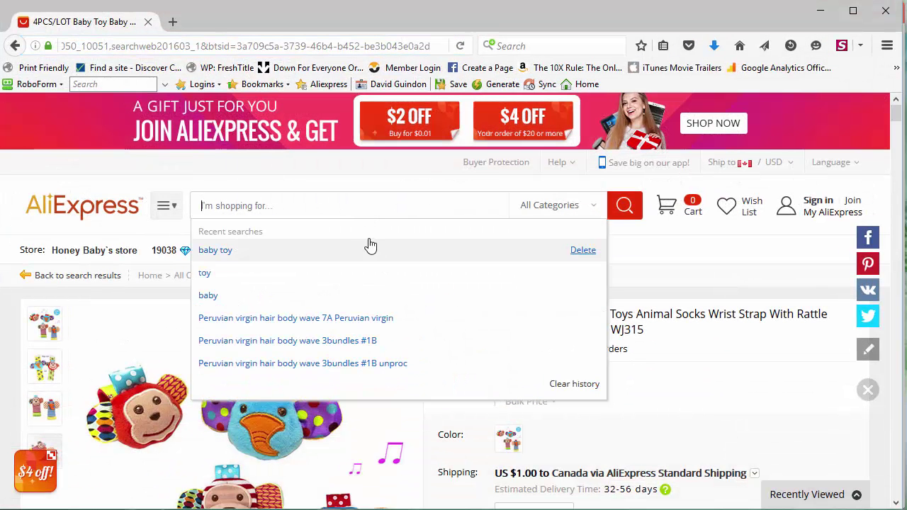
pyautogui.click(228, 252)
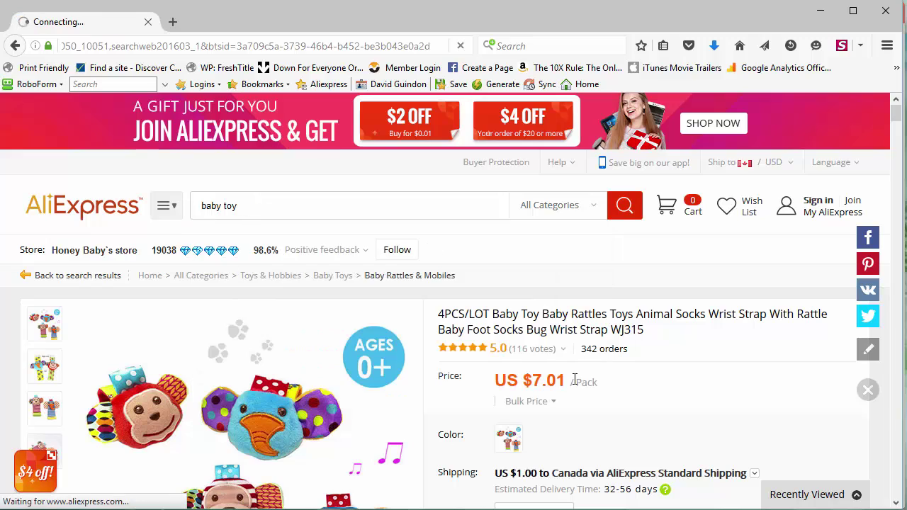
pyautogui.scroll(-4, 515, 298)
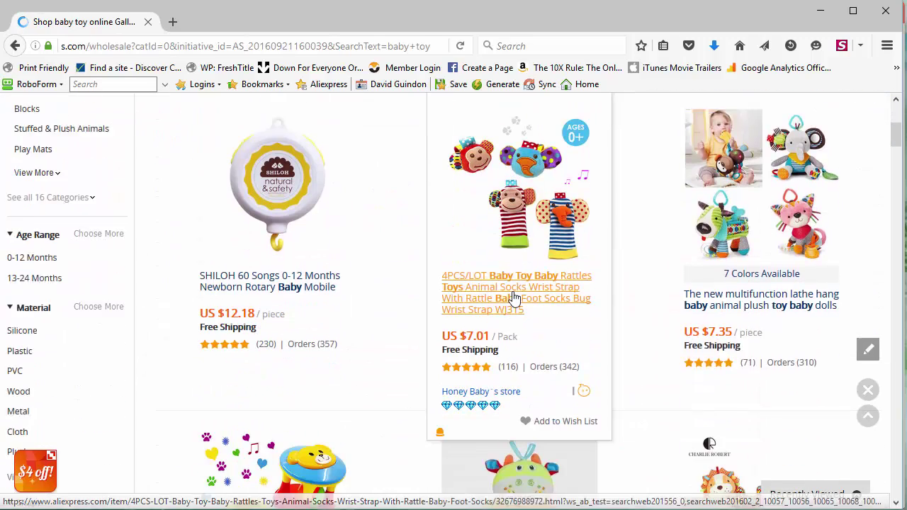
# - Open the multifunction hanging baby animal plush toy page (US $7.35) and scroll through it
pyautogui.click(743, 200)
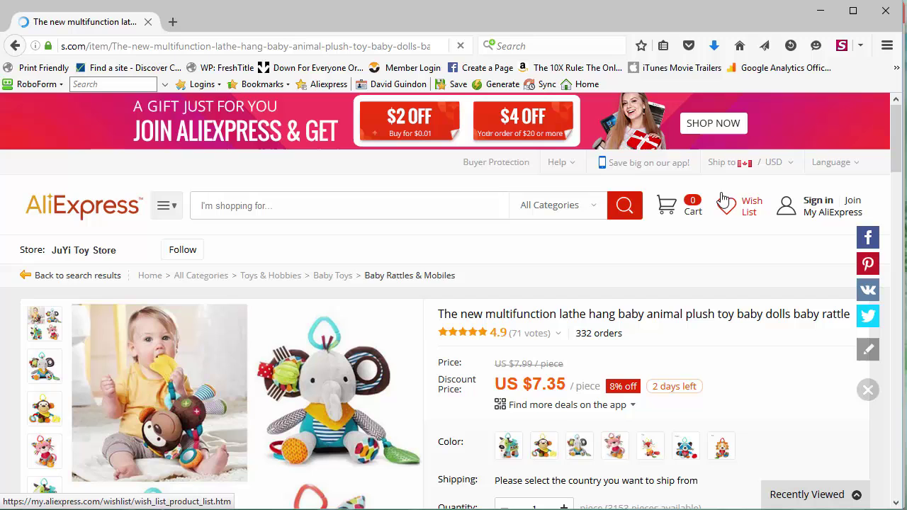
pyautogui.scroll(-8, 441, 327)
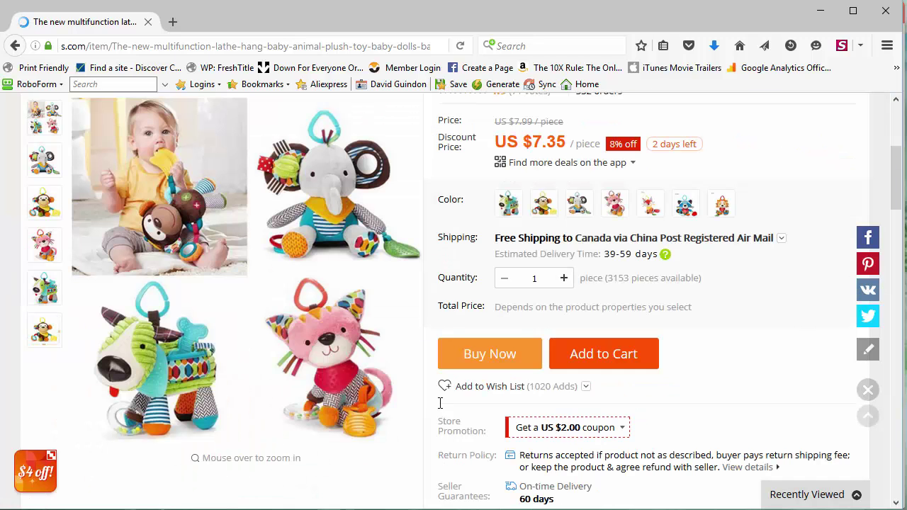
pyautogui.scroll(-3, 444, 385)
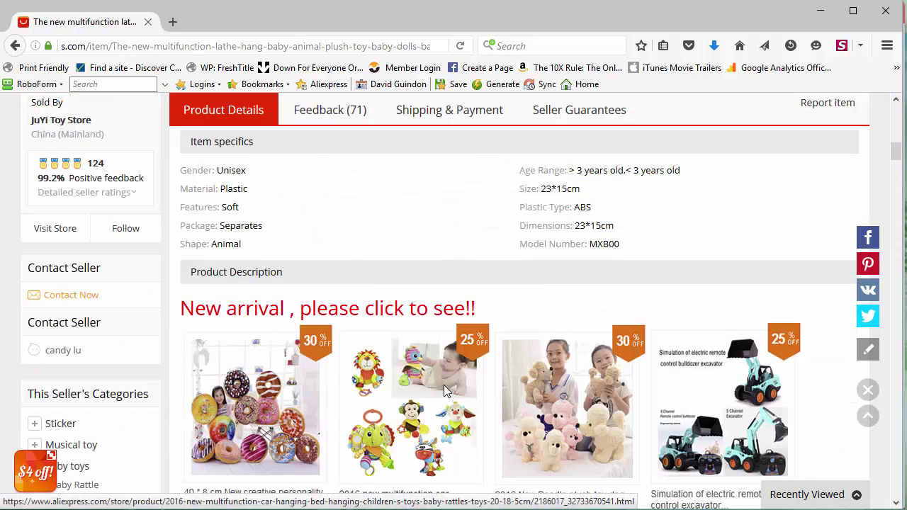
pyautogui.scroll(-6, 444, 385)
pyautogui.scroll(17, 438, 365)
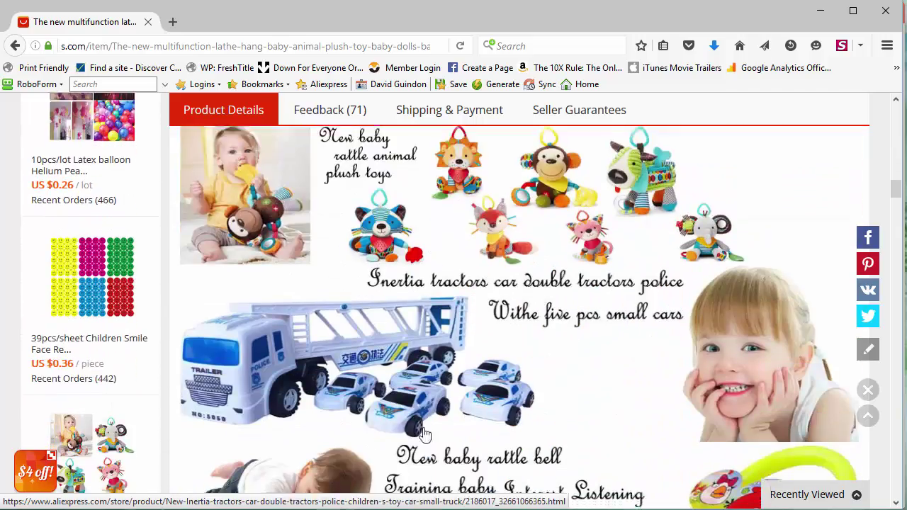
pyautogui.scroll(1, 428, 410)
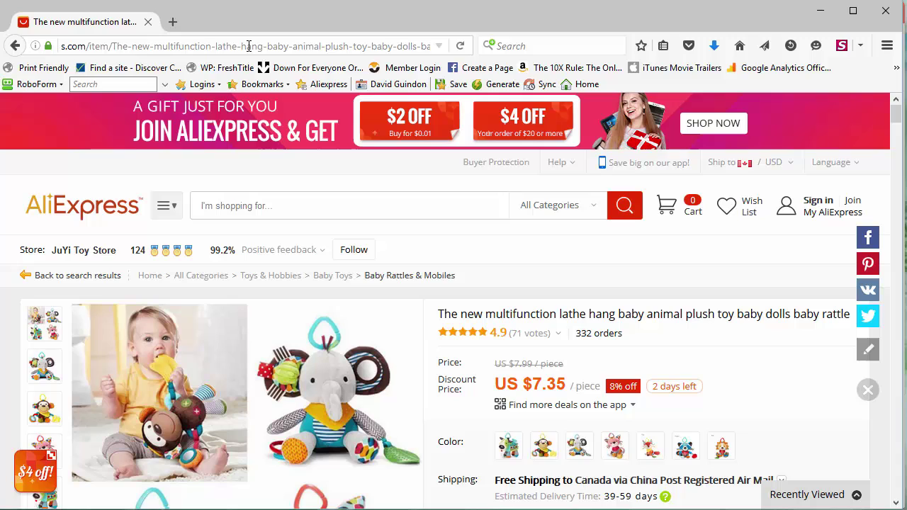
# - Select the plush toy page's full address in the address bar and copy it
pyautogui.click(249, 46)
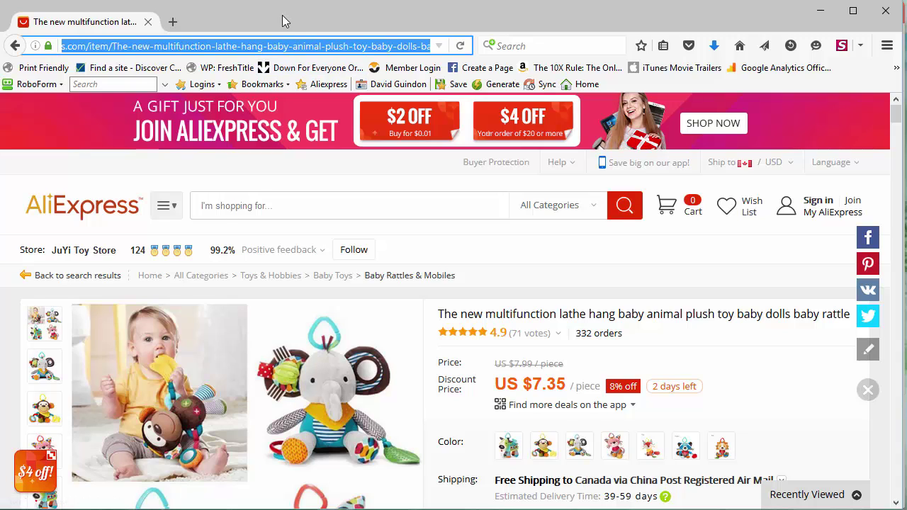
pyautogui.click(267, 46)
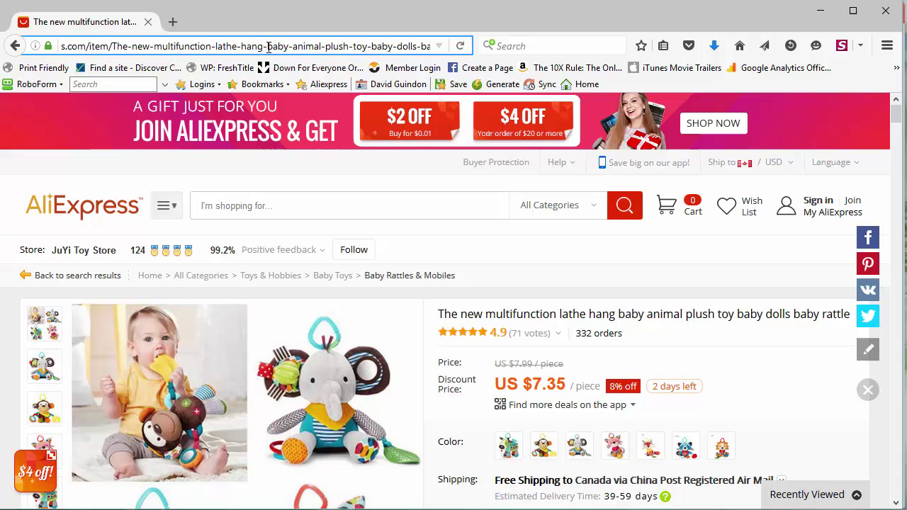
pyautogui.click(177, 45)
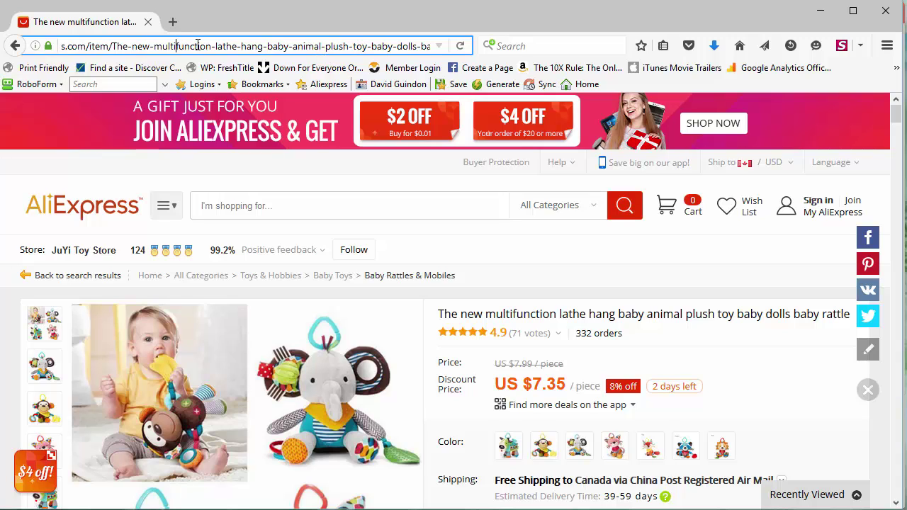
pyautogui.click(195, 46)
pyautogui.tripleClick(190, 46)
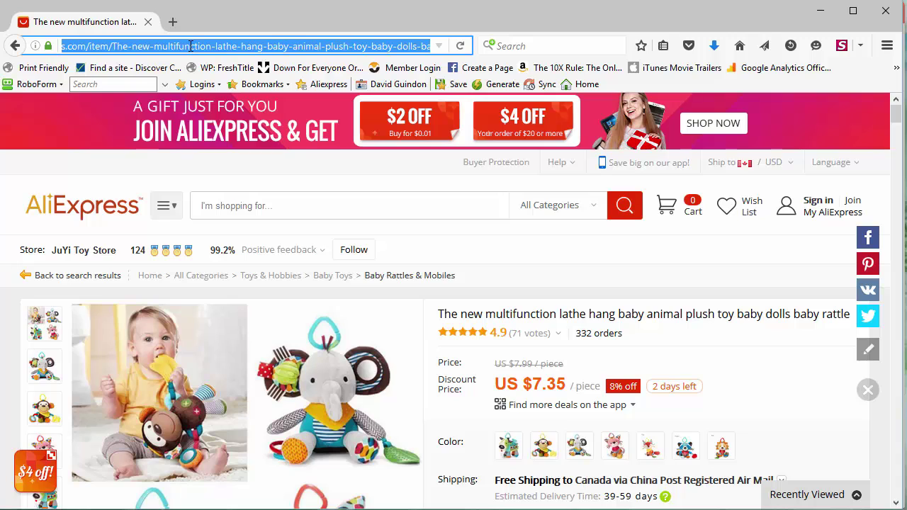
pyautogui.rightClick(191, 45)
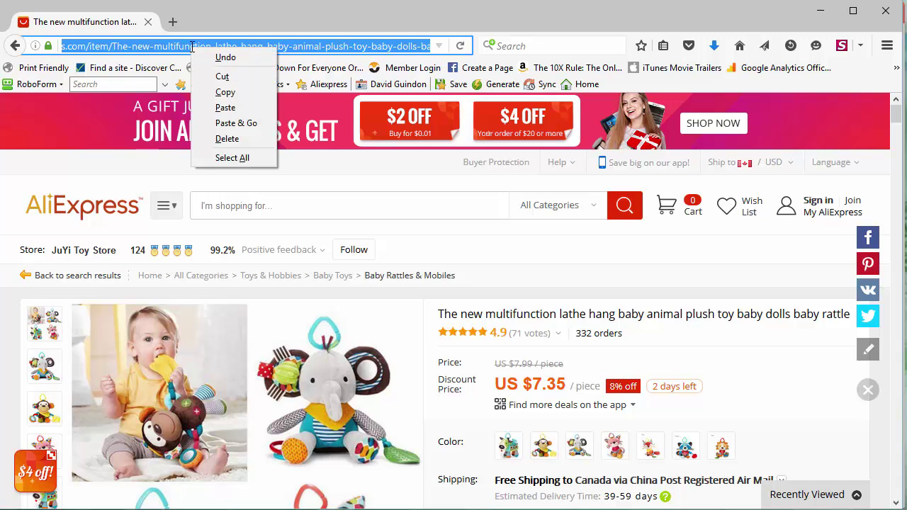
pyautogui.click(225, 90)
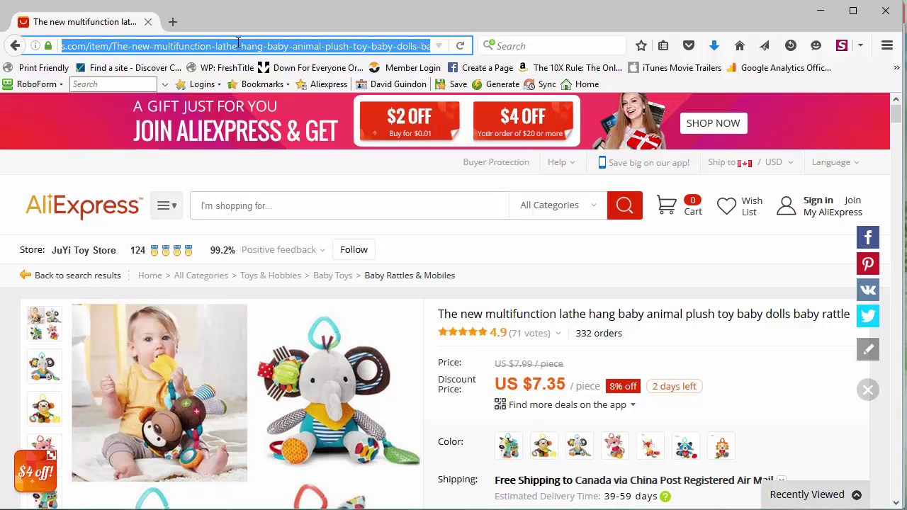
# - Paste the plush toy's URL into Ali Inspector's download form and start the download
pyautogui.click(827, 15)
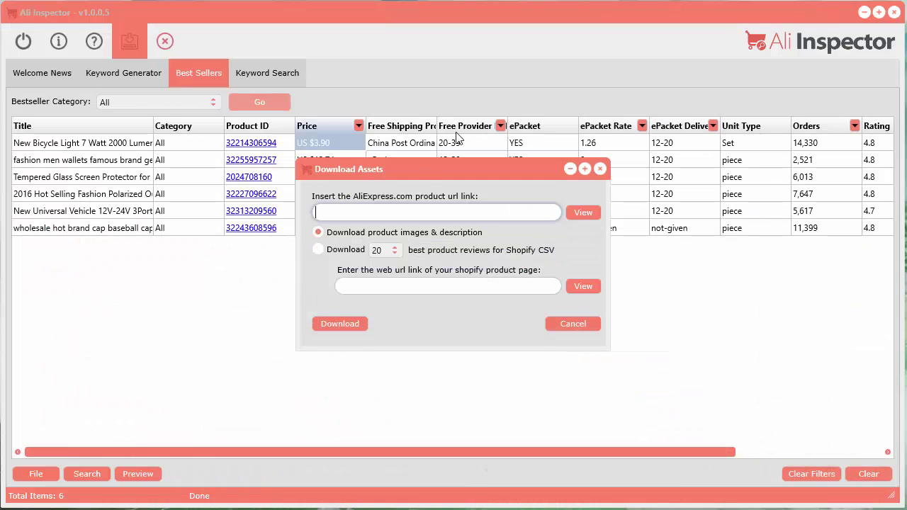
pyautogui.rightClick(360, 214)
pyautogui.click(388, 256)
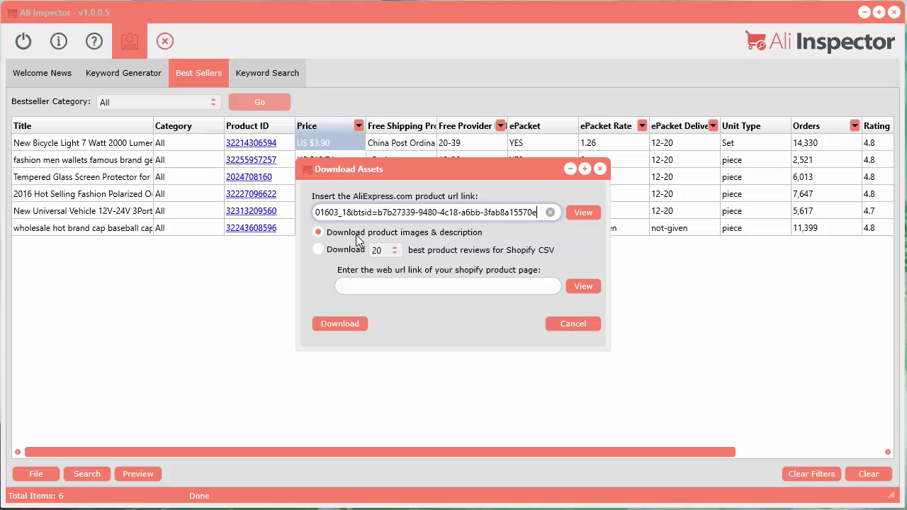
pyautogui.click(353, 332)
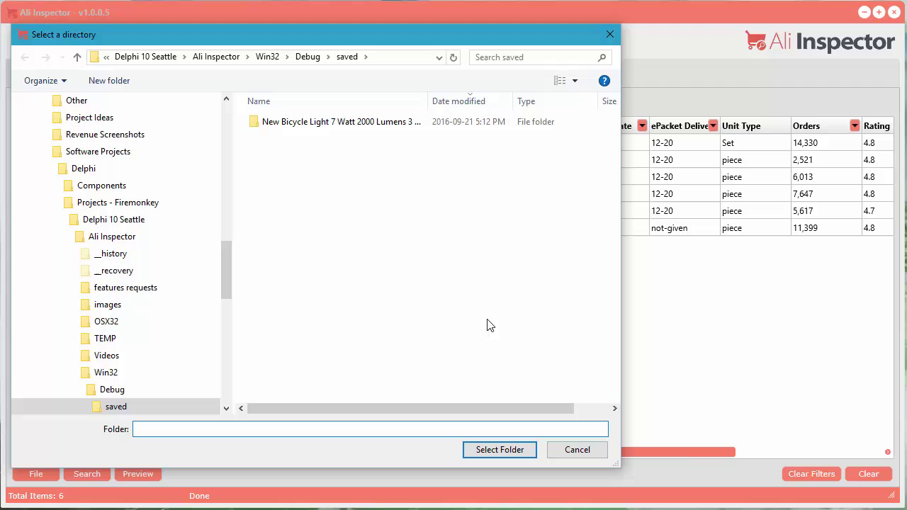
# - Confirm the 'saved' folder as the destination for the plush toy's assets
pyautogui.click(490, 450)
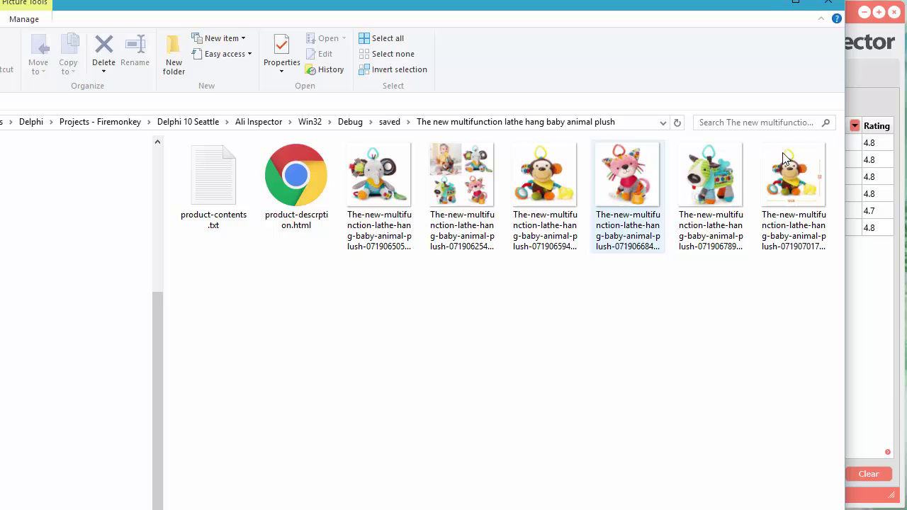
# - Minimize the folder window and reopen the Download Assets form with the plush toy link still filled
pyautogui.click(762, 6)
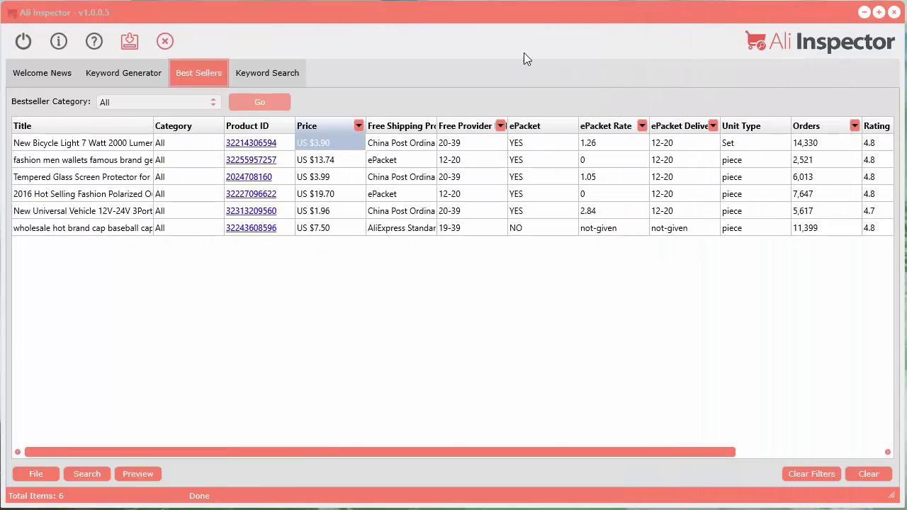
pyautogui.click(127, 44)
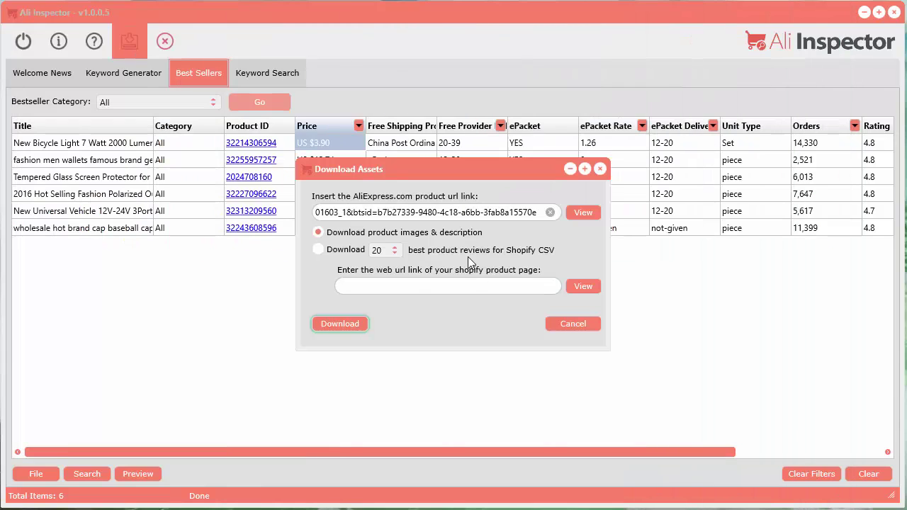